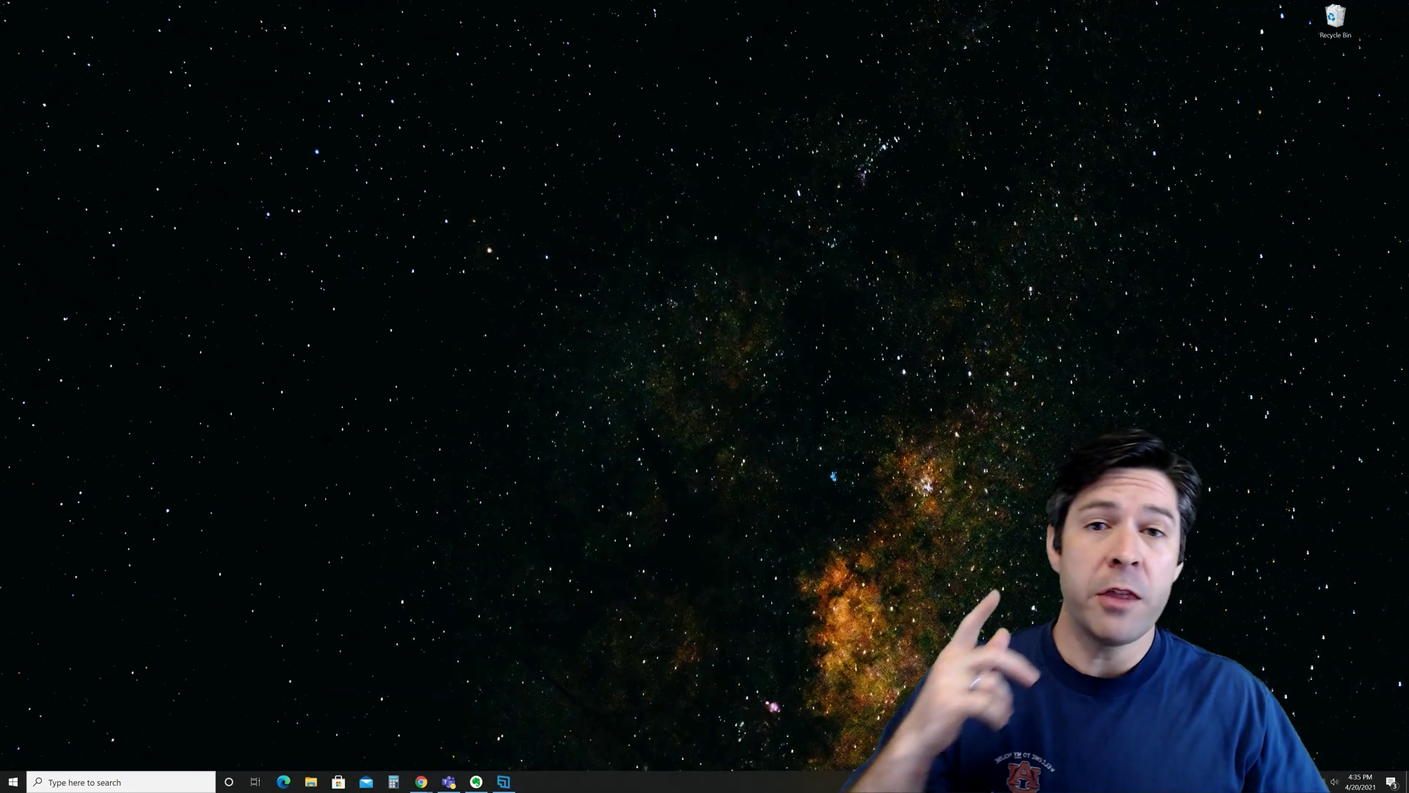
- Search Windows for 'power and' and open the Power & sleep settings result
click(78, 783)
text(power and)
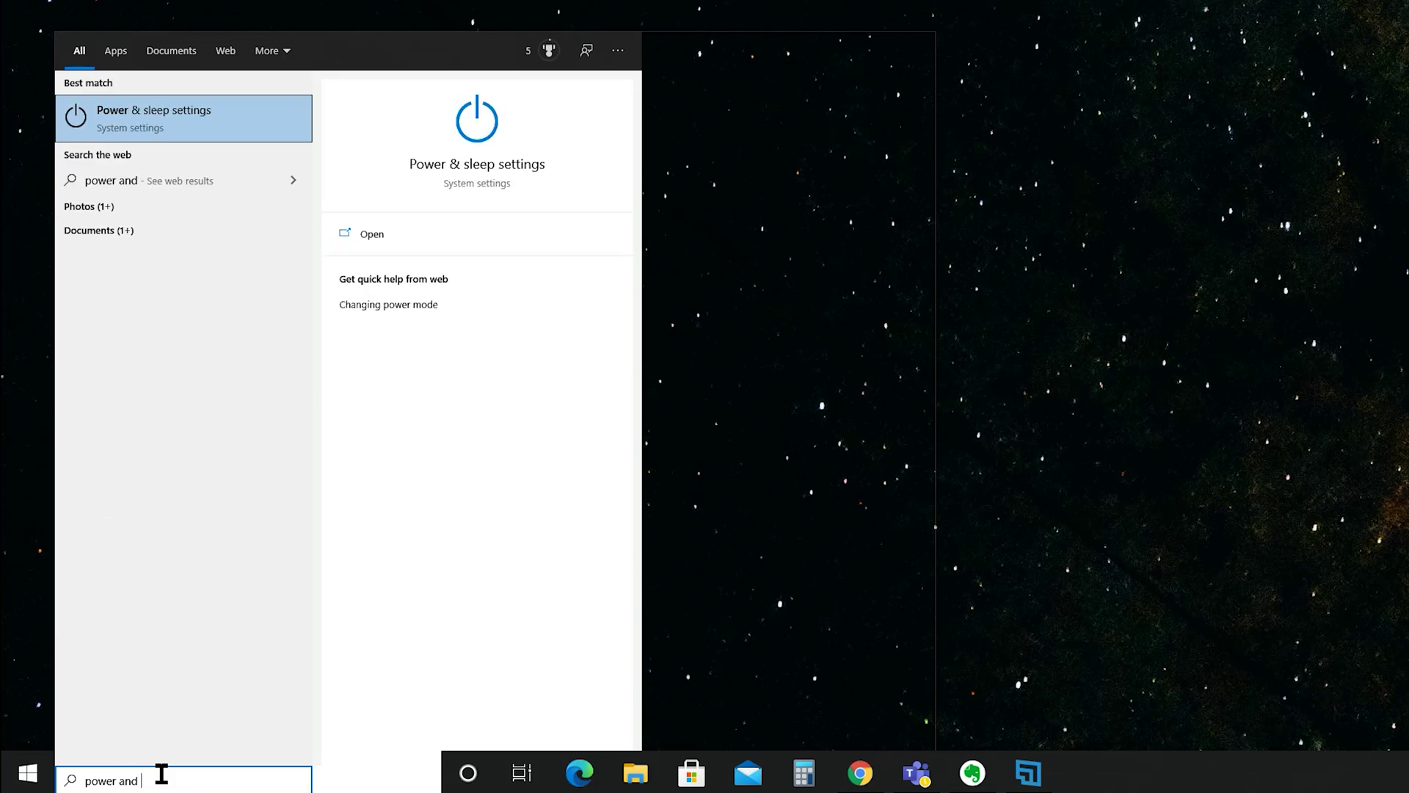
click(169, 117)
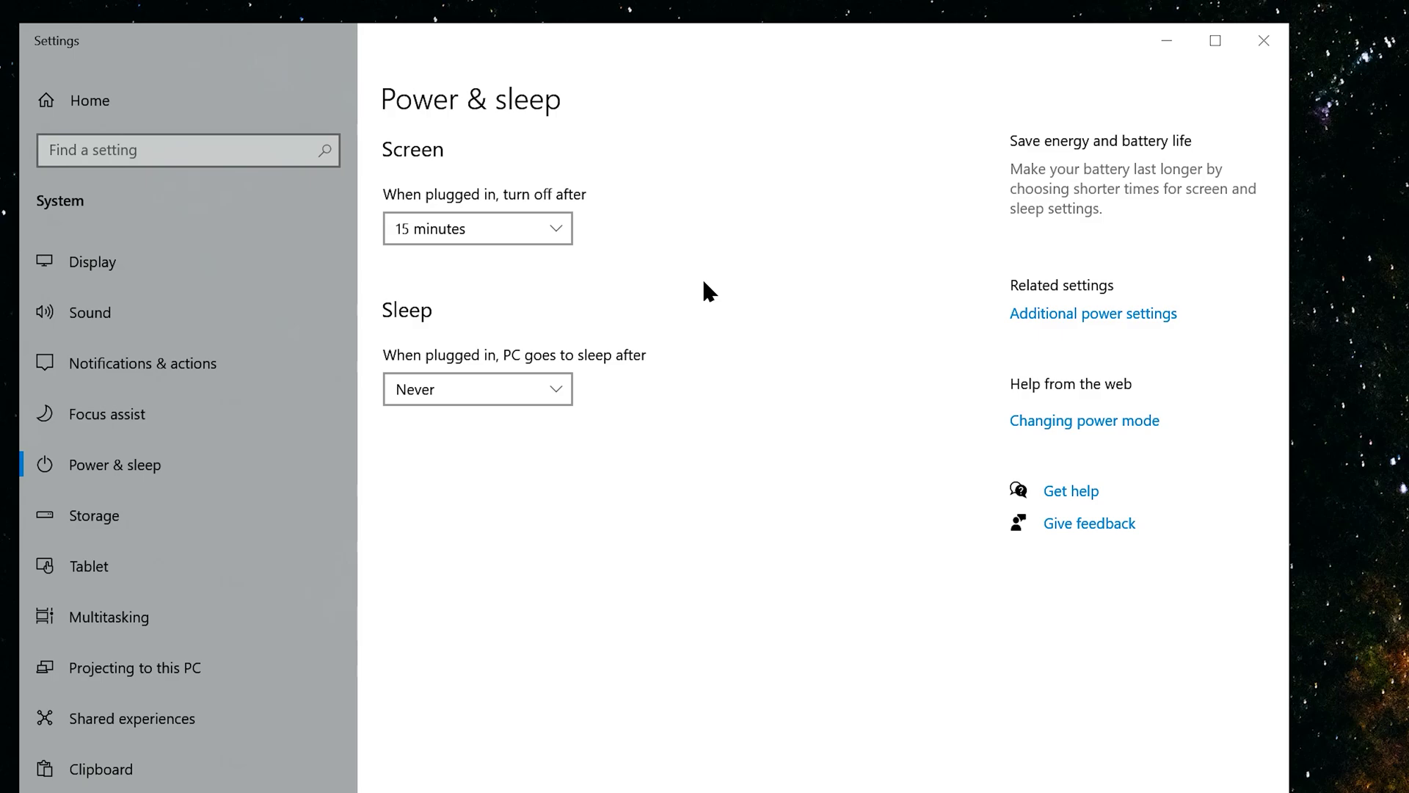
- Set the plugged-in screen turn-off time to Never
click(552, 228)
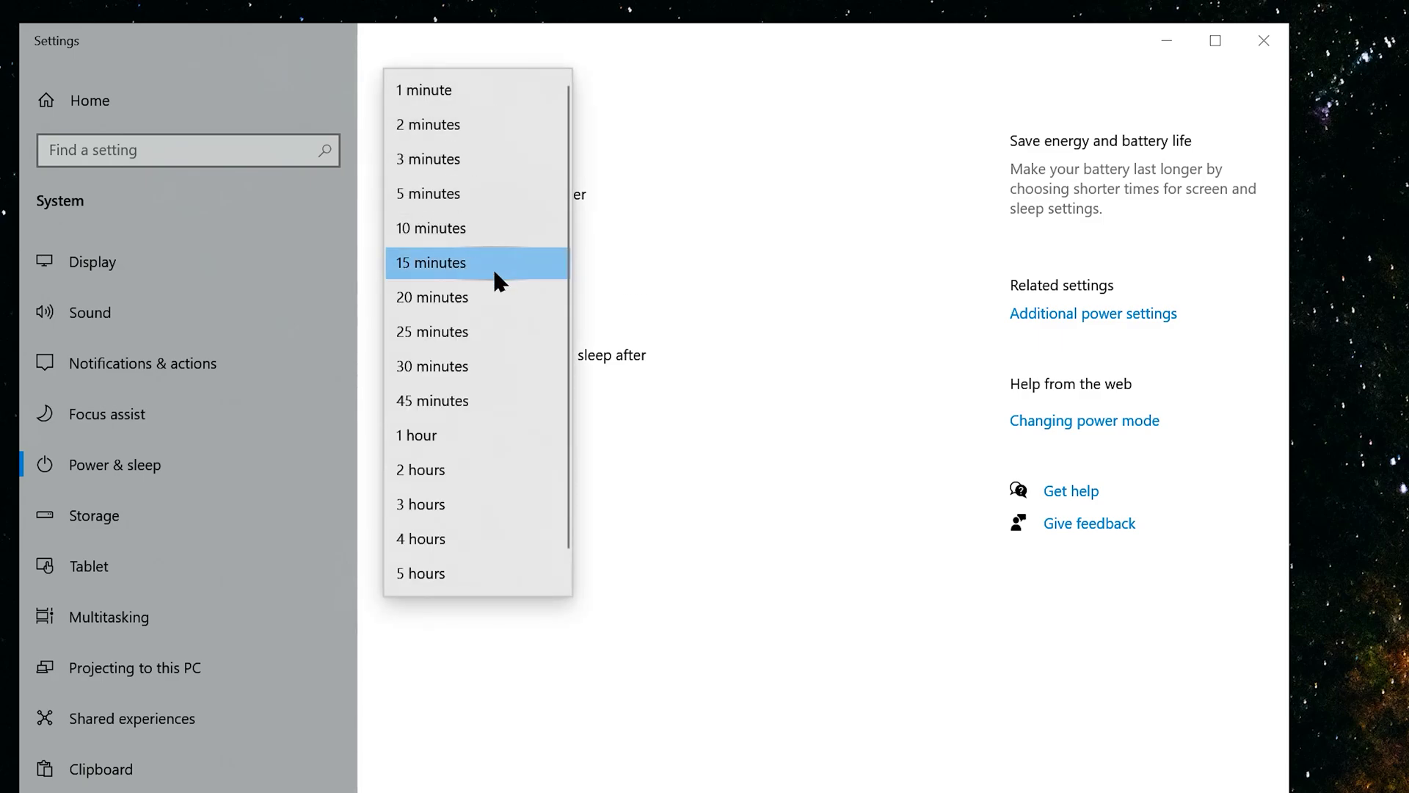
scroll(489, 436, down, 1)
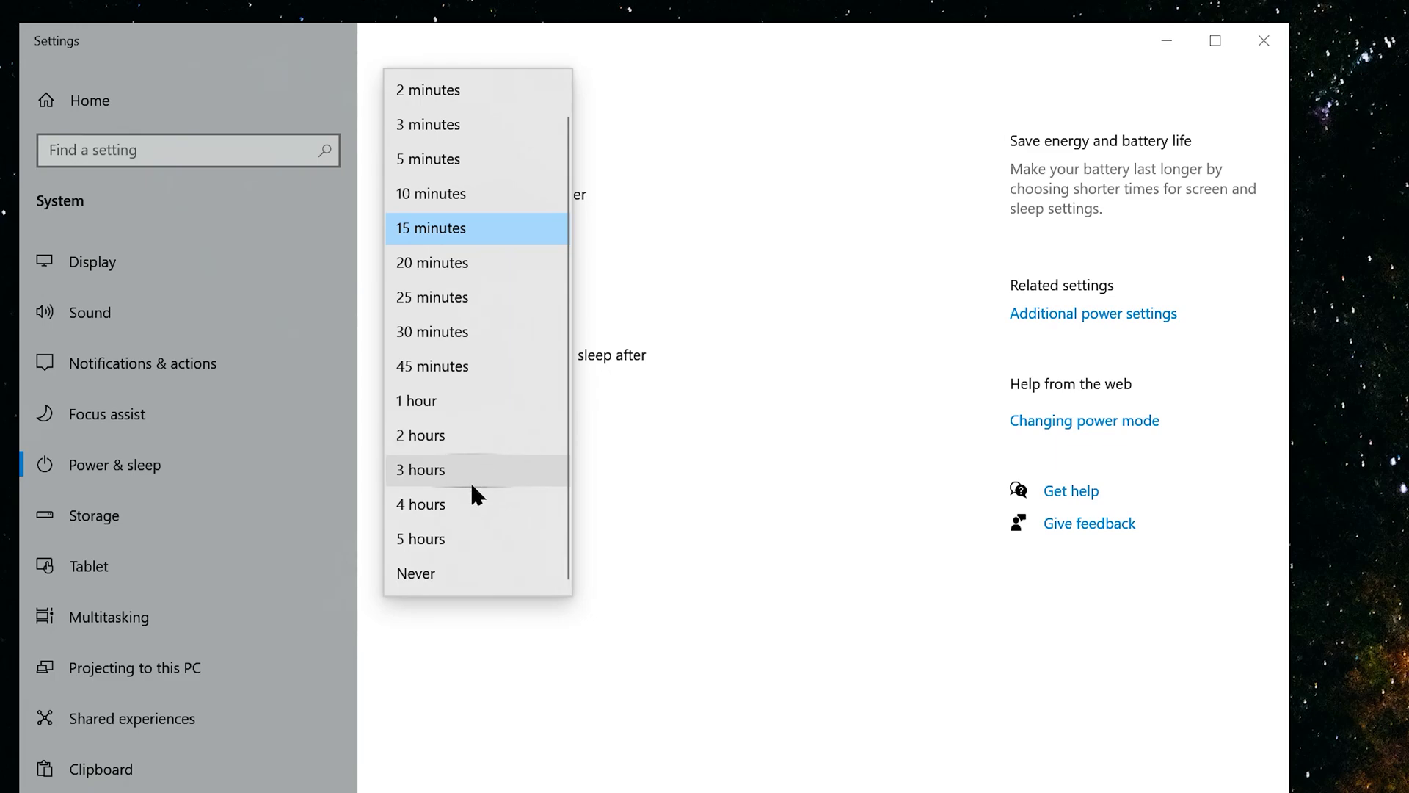
click(464, 585)
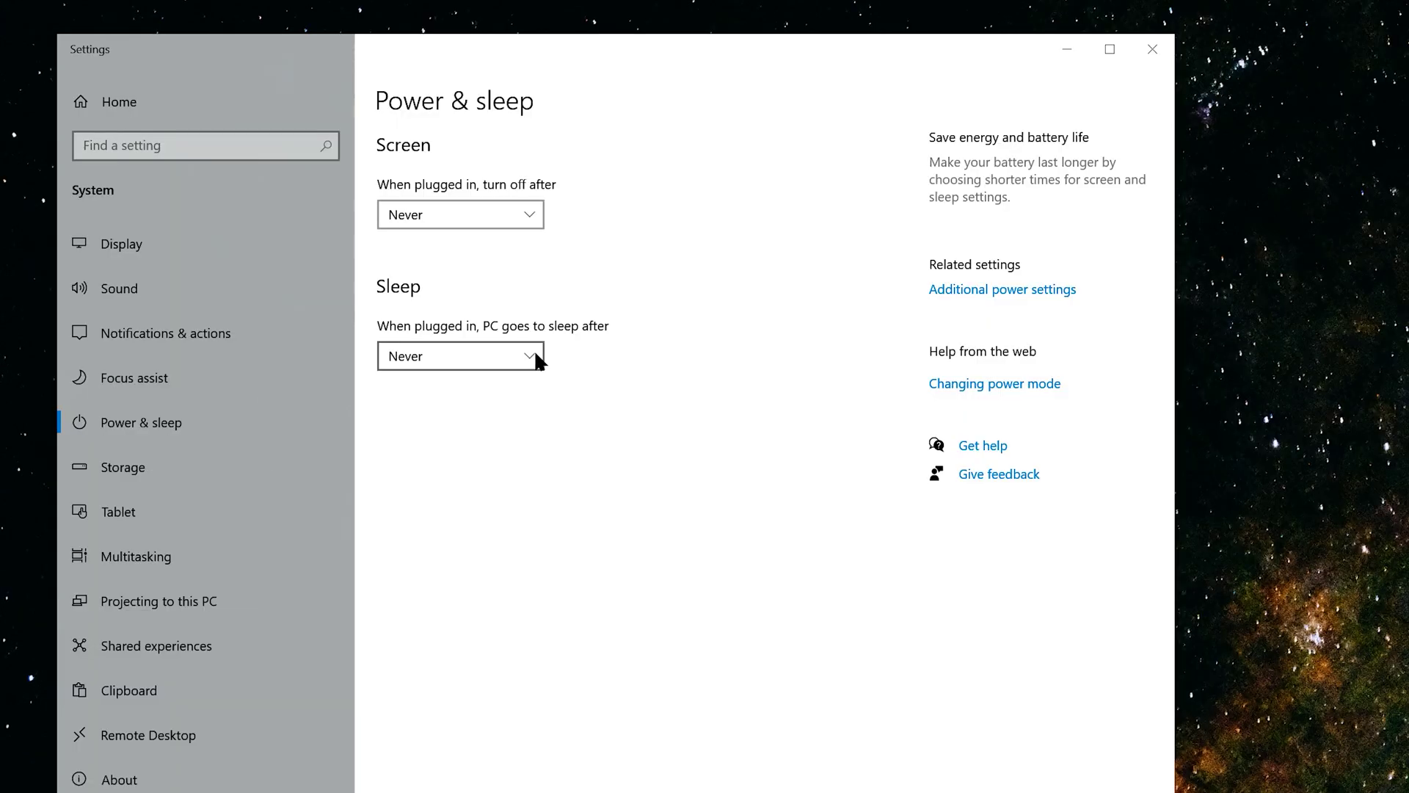
click(464, 320)
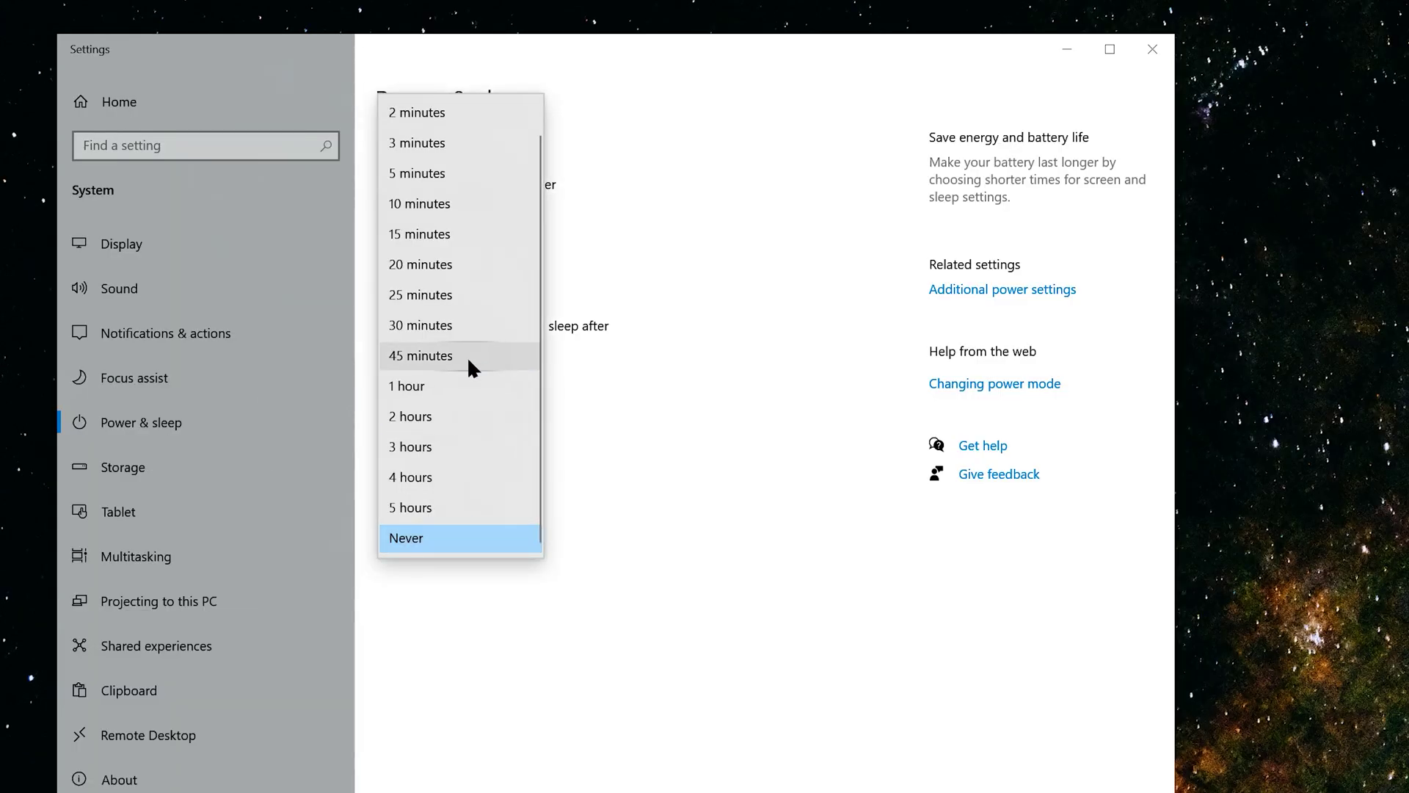
scroll(475, 342, up, 1)
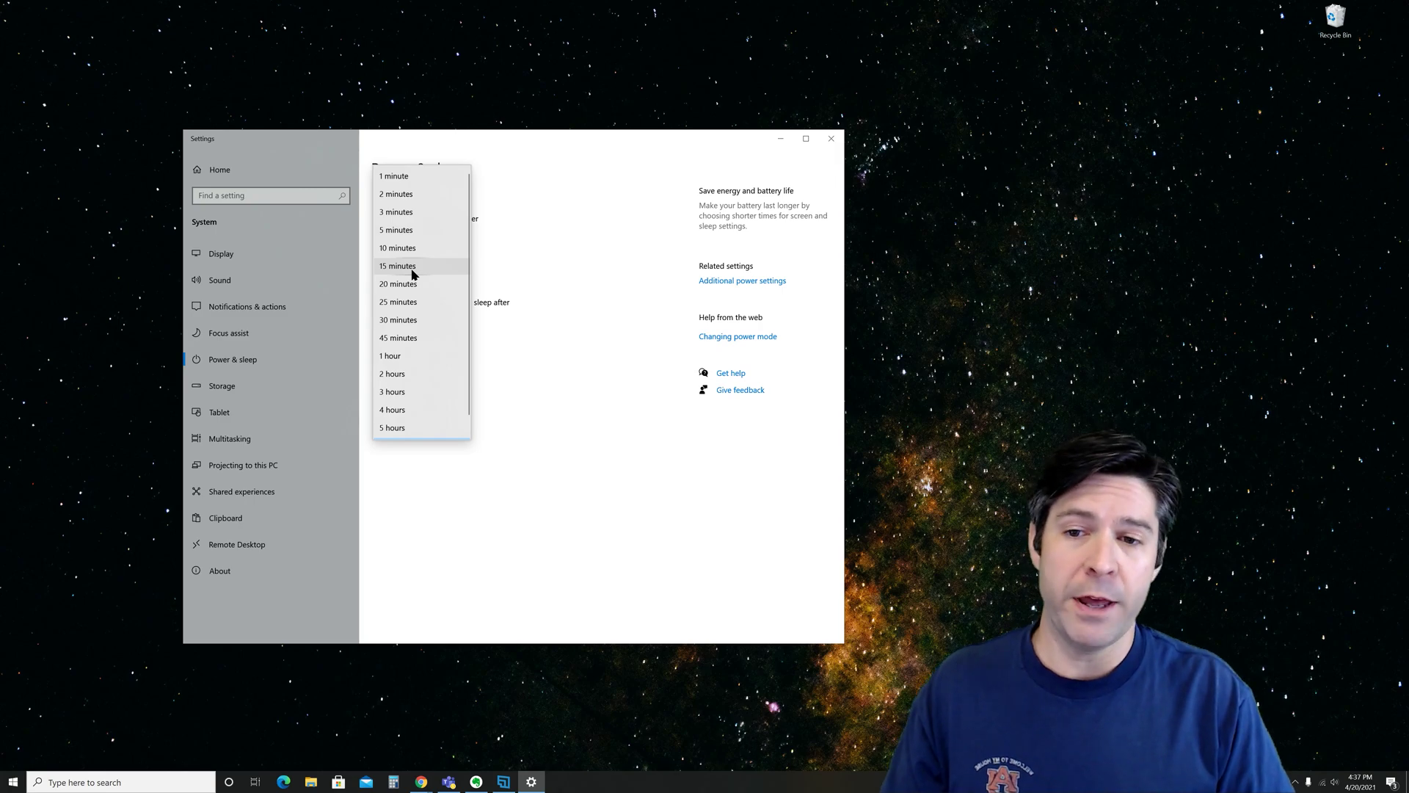
click(440, 428)
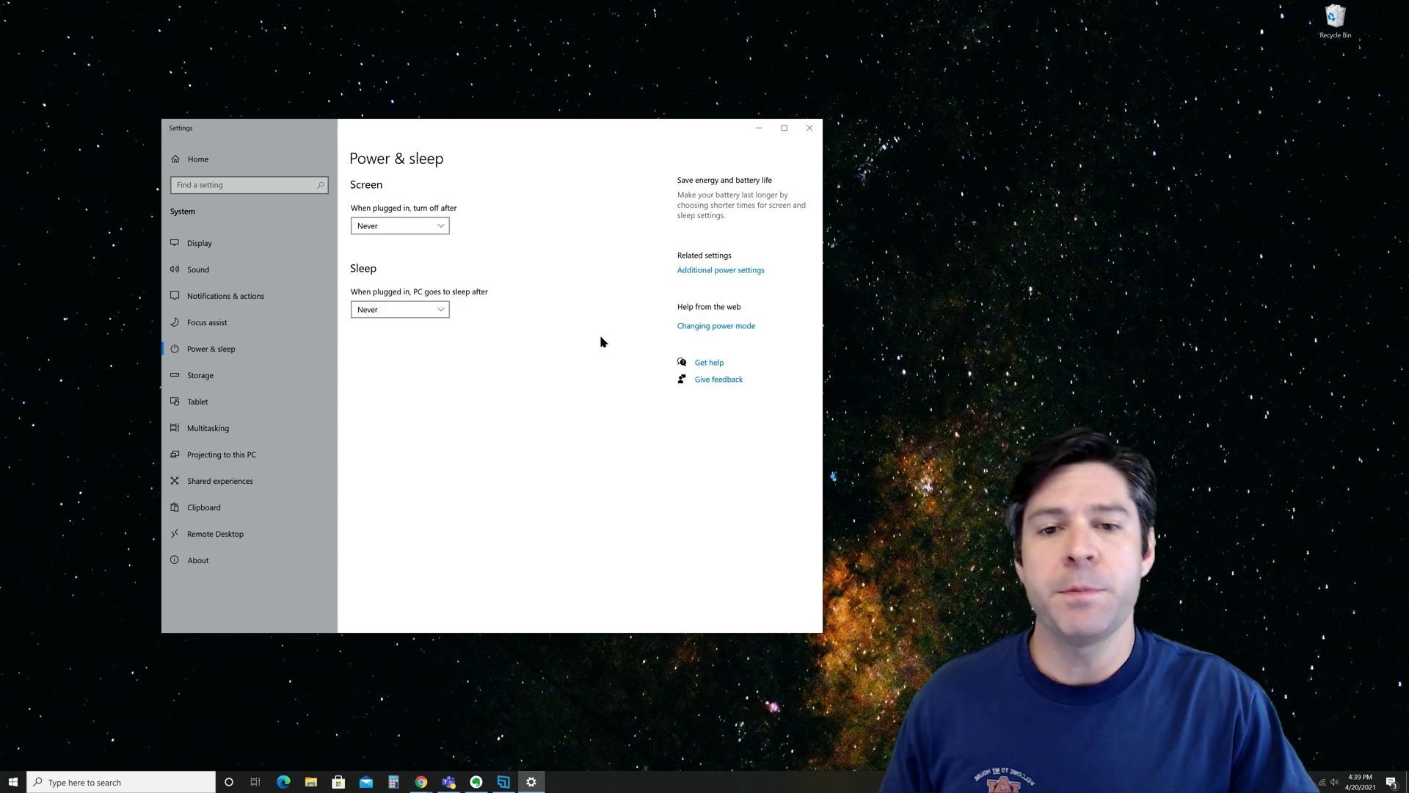
- Open Additional power settings and edit the AMD Ryzen™ High Performance plan
click(703, 276)
drag(713, 327, 324, 170)
drag(361, 106, 330, 83)
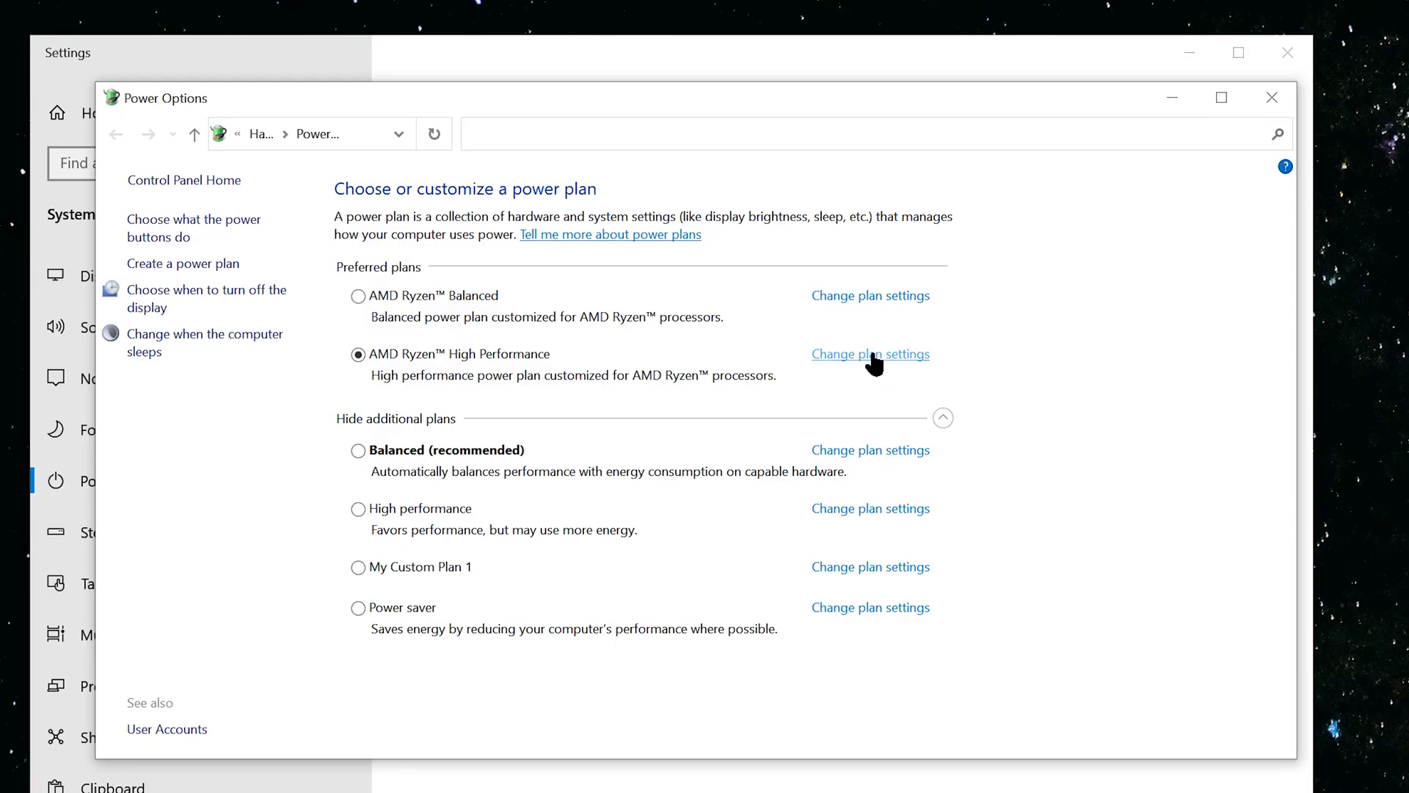
click(872, 355)
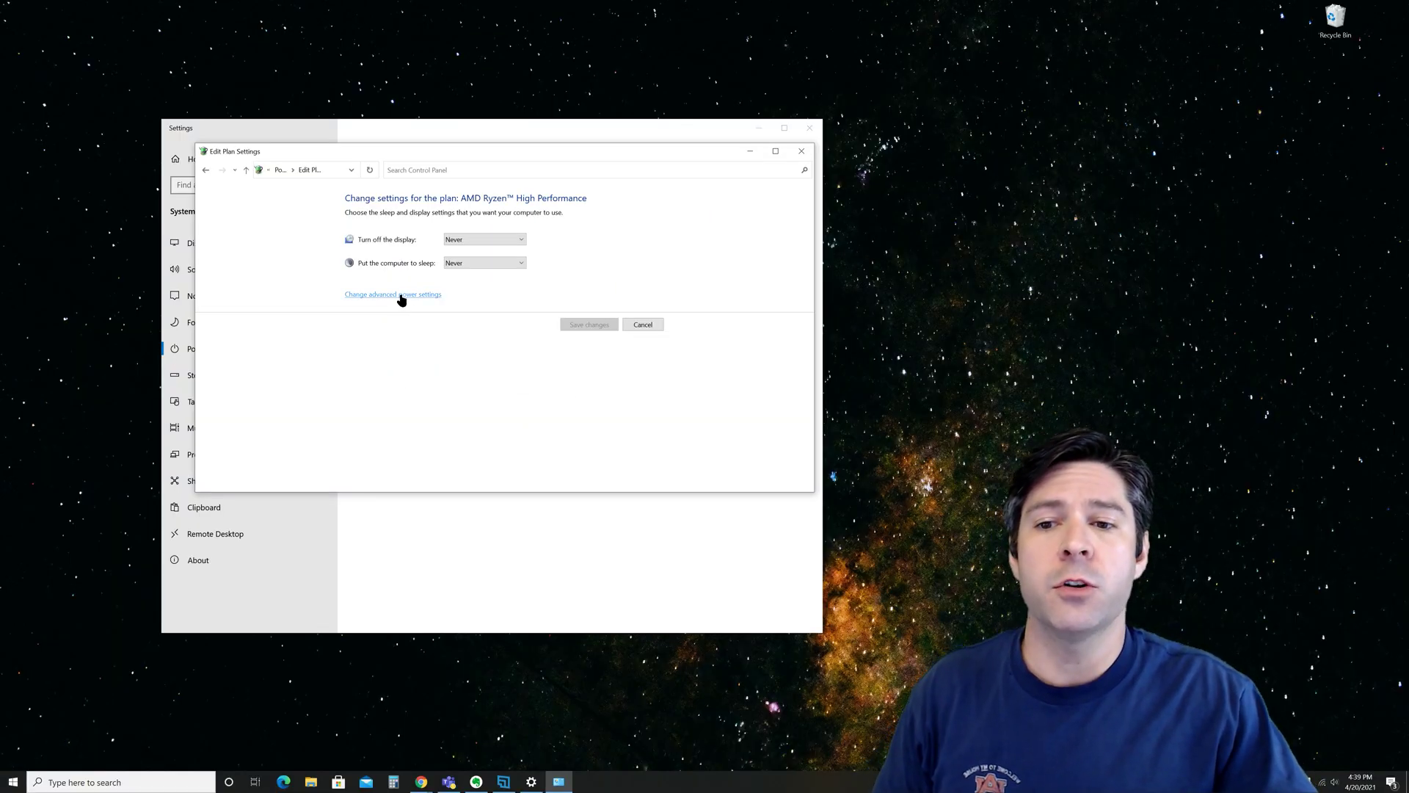
- Open the plan's advanced power settings dialog and reposition it
click(401, 295)
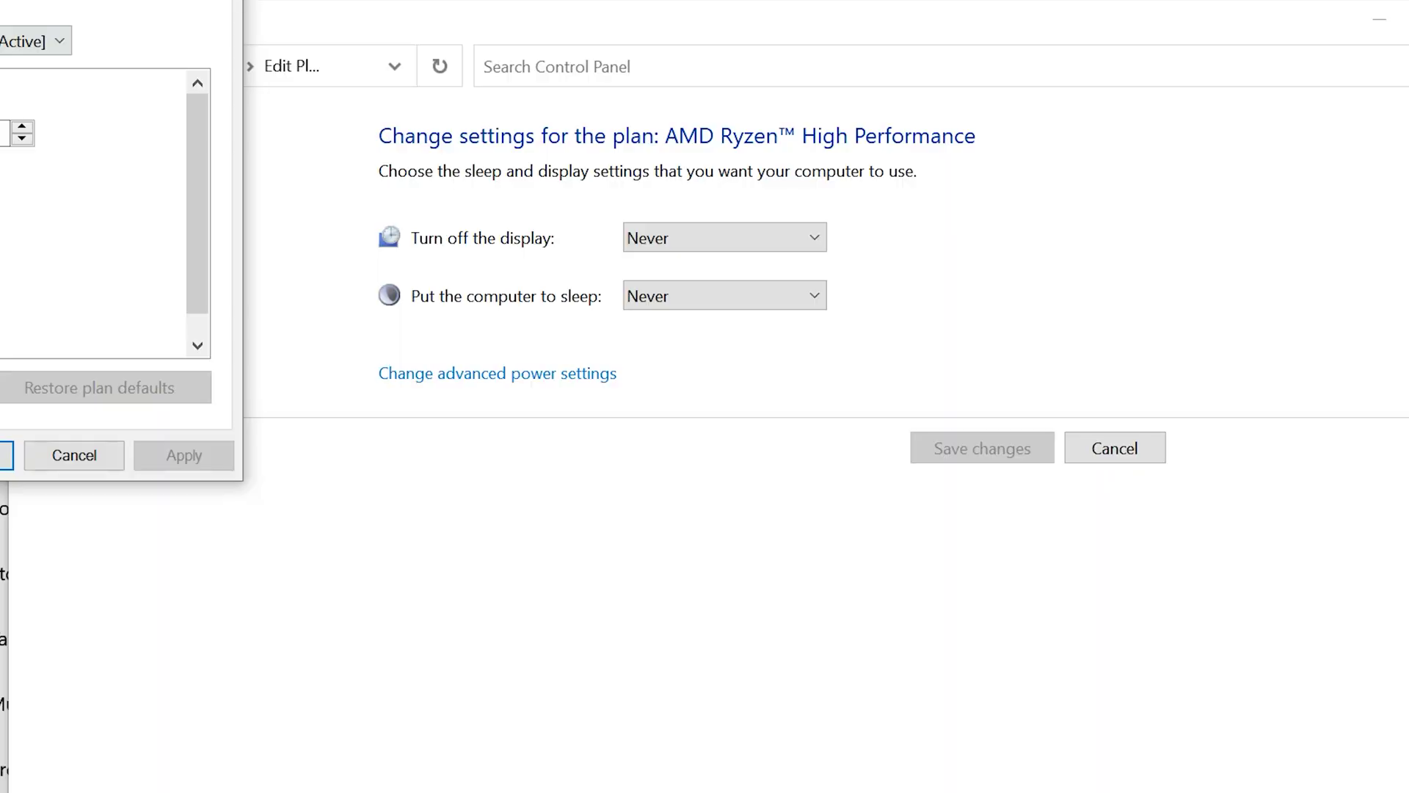
drag(271, 74, 432, 140)
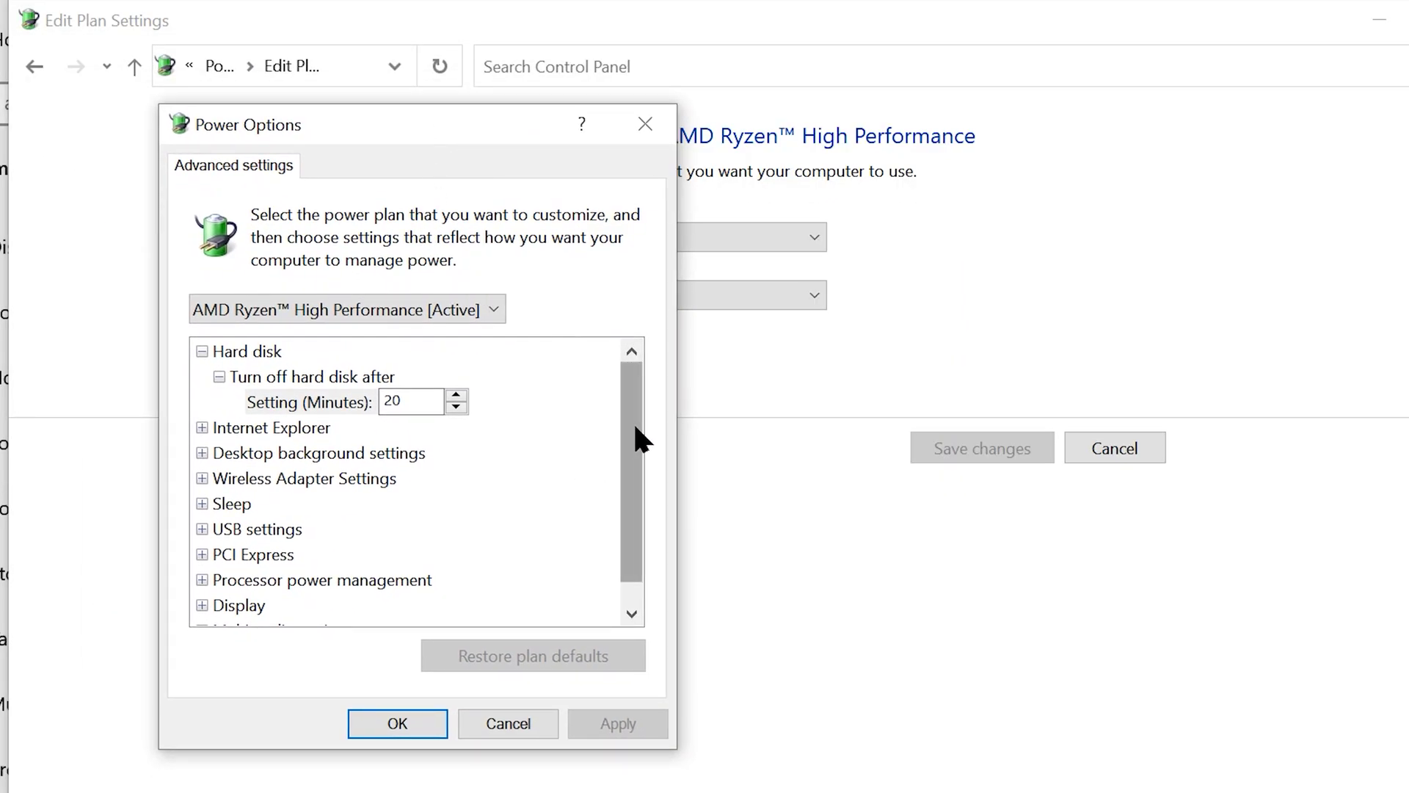
drag(636, 439, 636, 456)
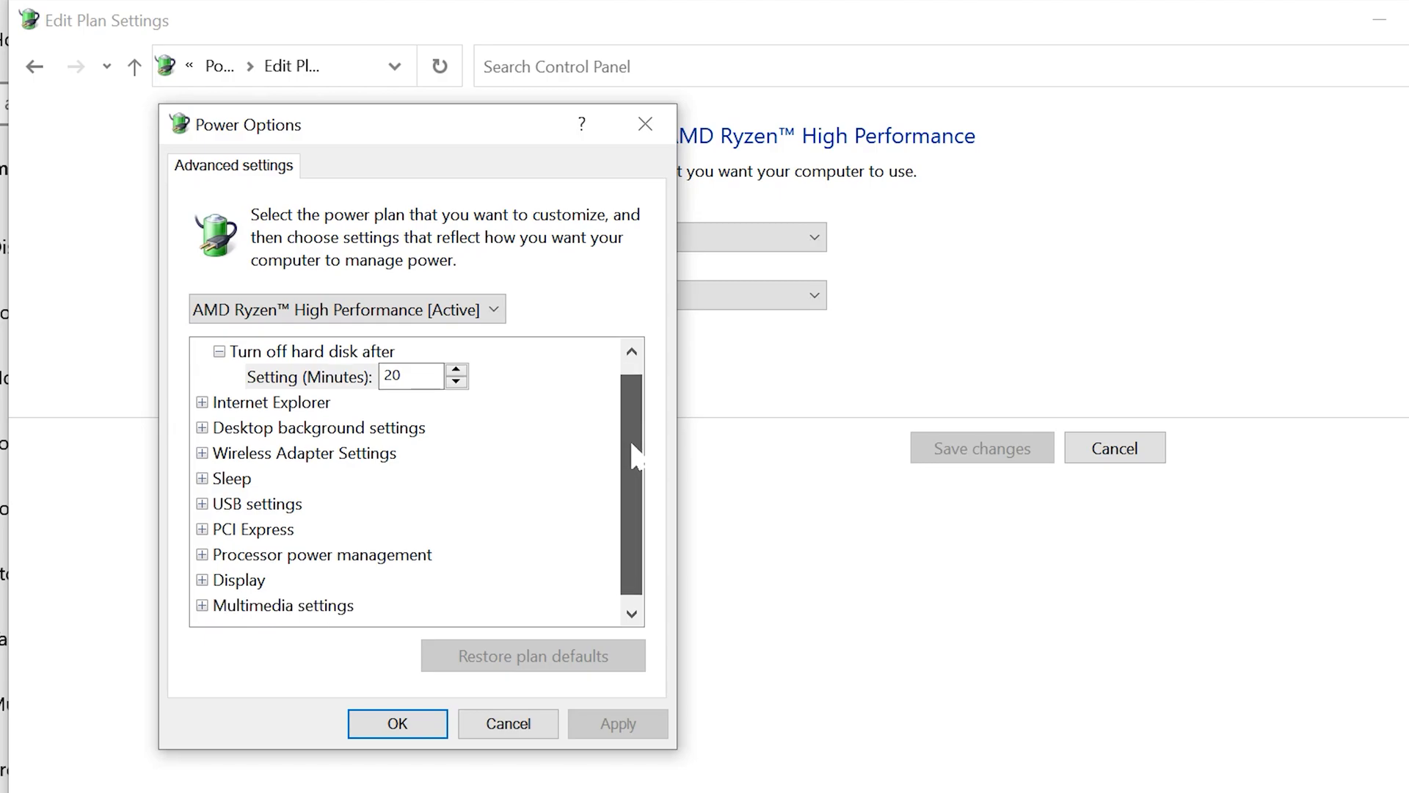
- Expand Sleep to check Sleep after, hybrid sleep, Hibernate after (Never) and wake timers
click(201, 478)
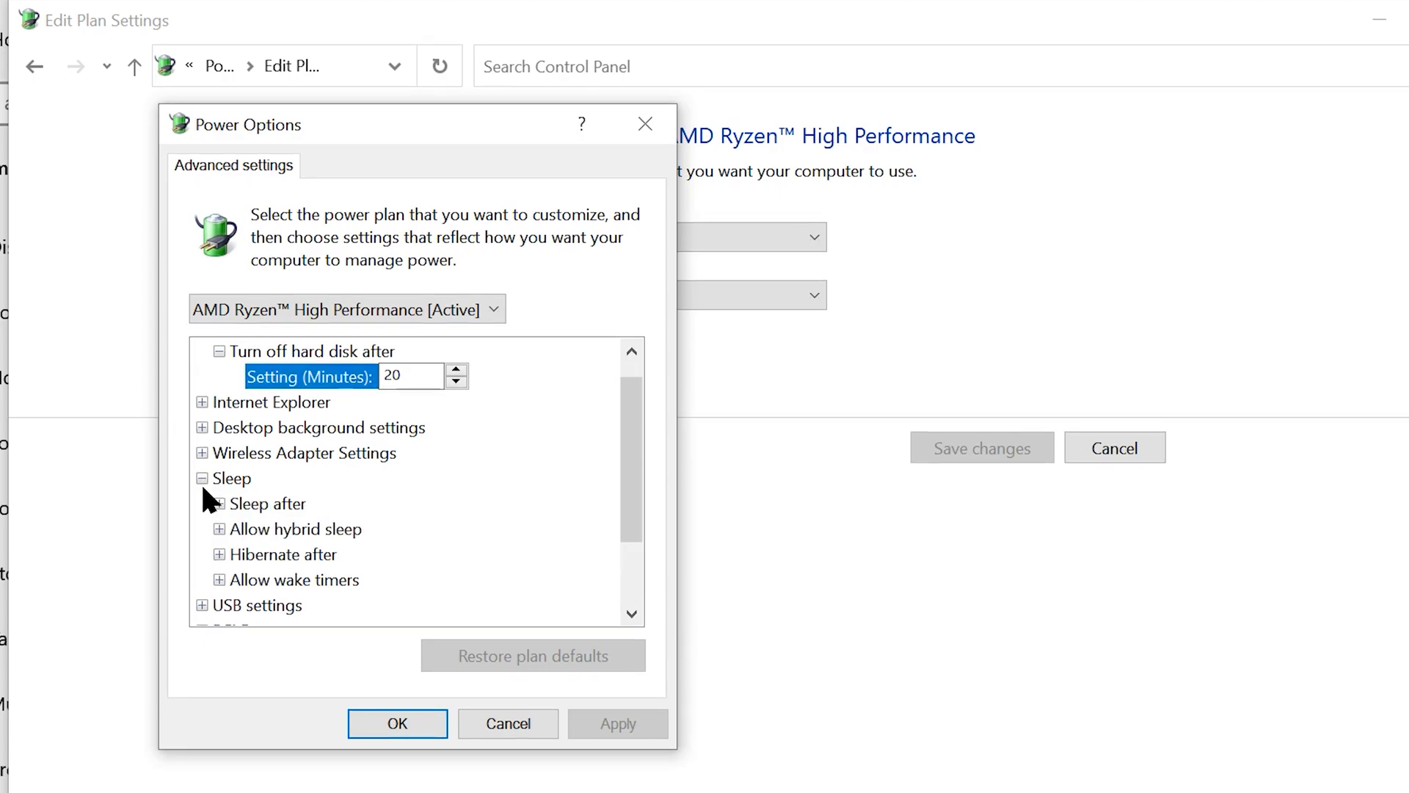
click(220, 503)
scroll(419, 502, down, 2)
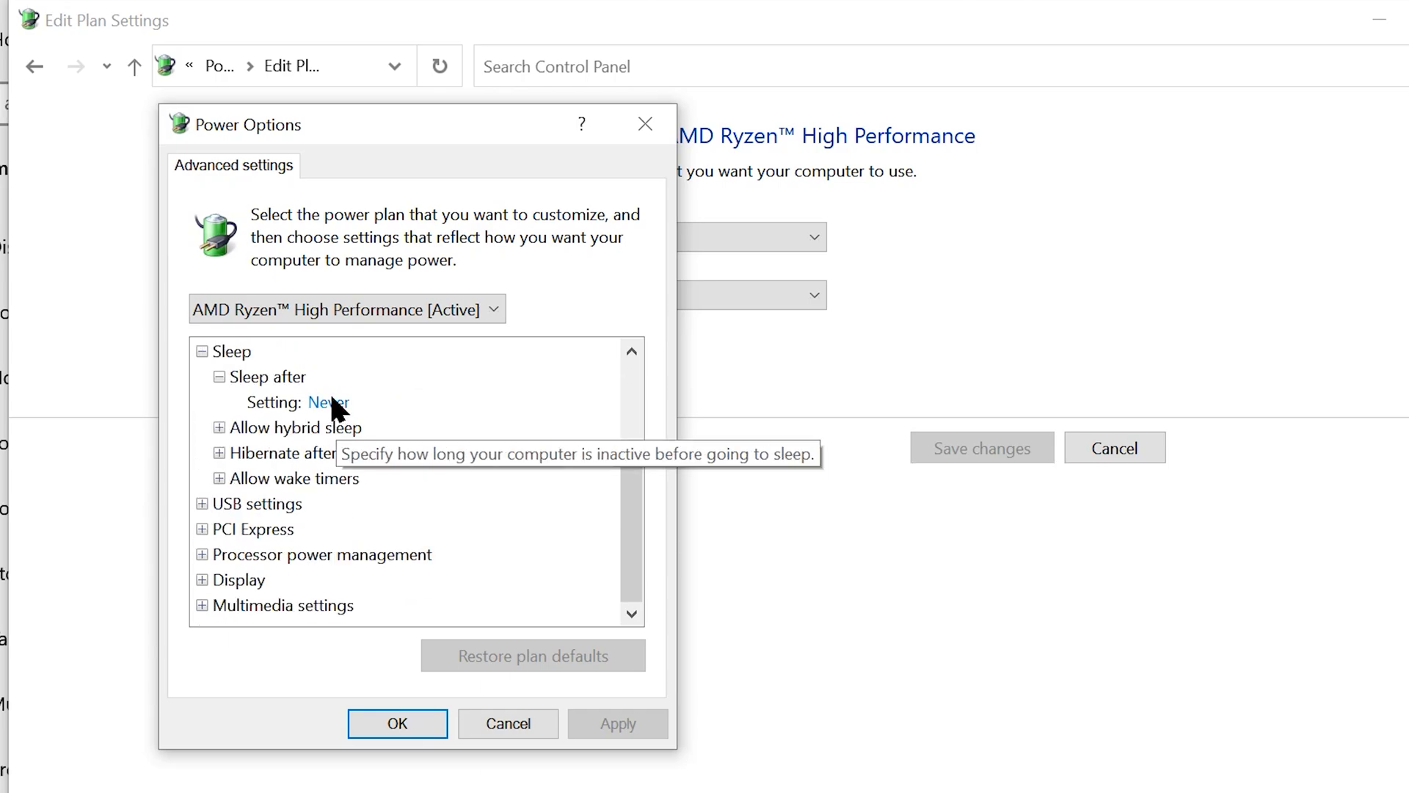
click(219, 427)
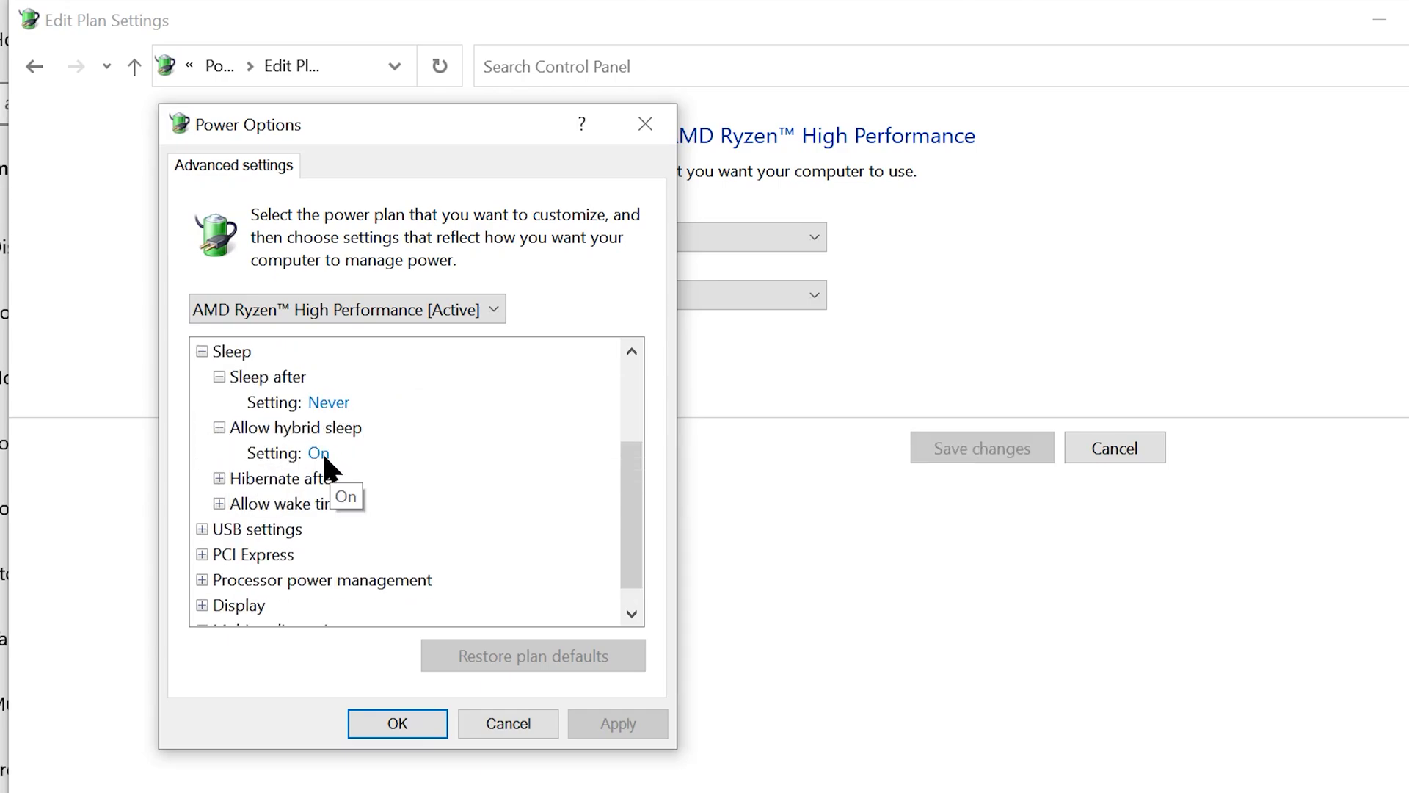
click(219, 479)
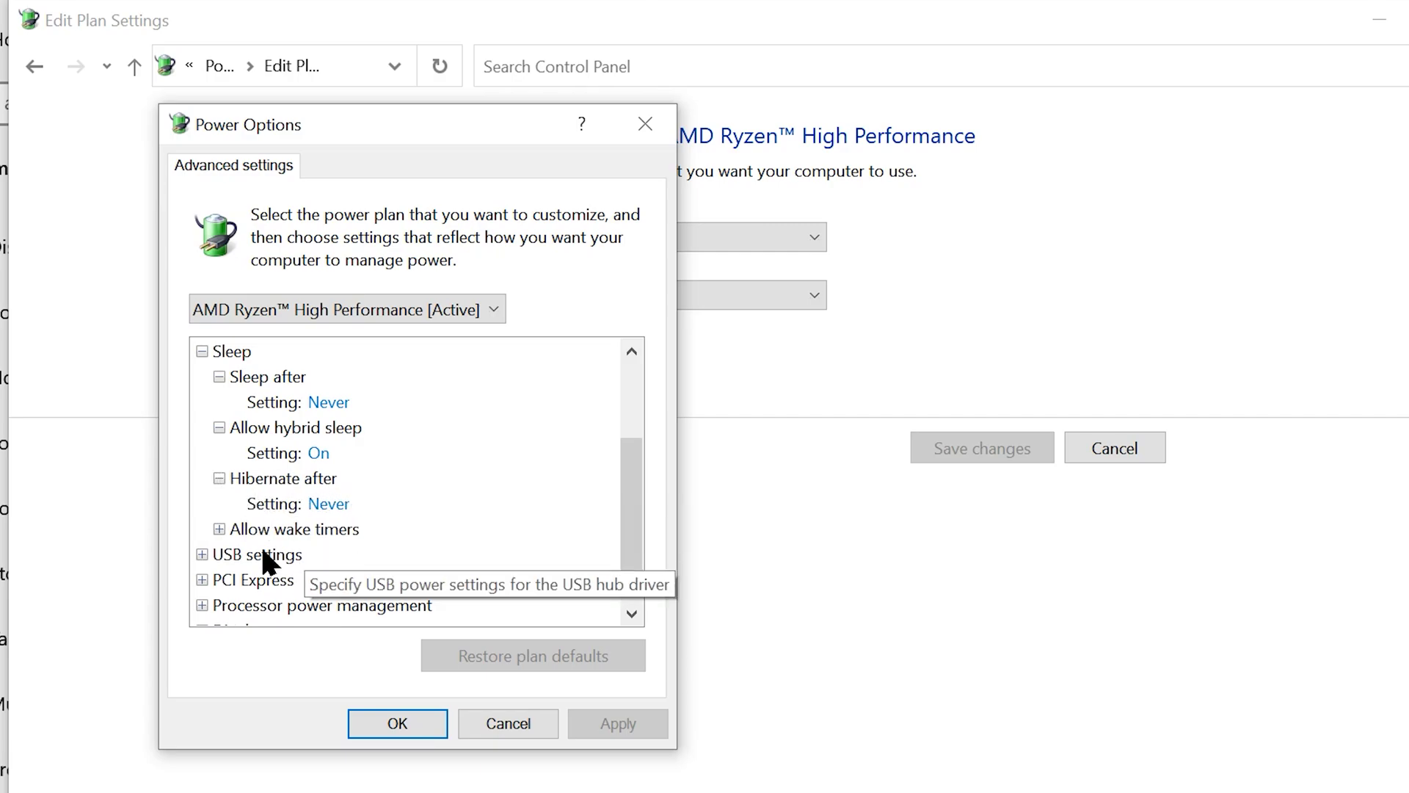
click(218, 530)
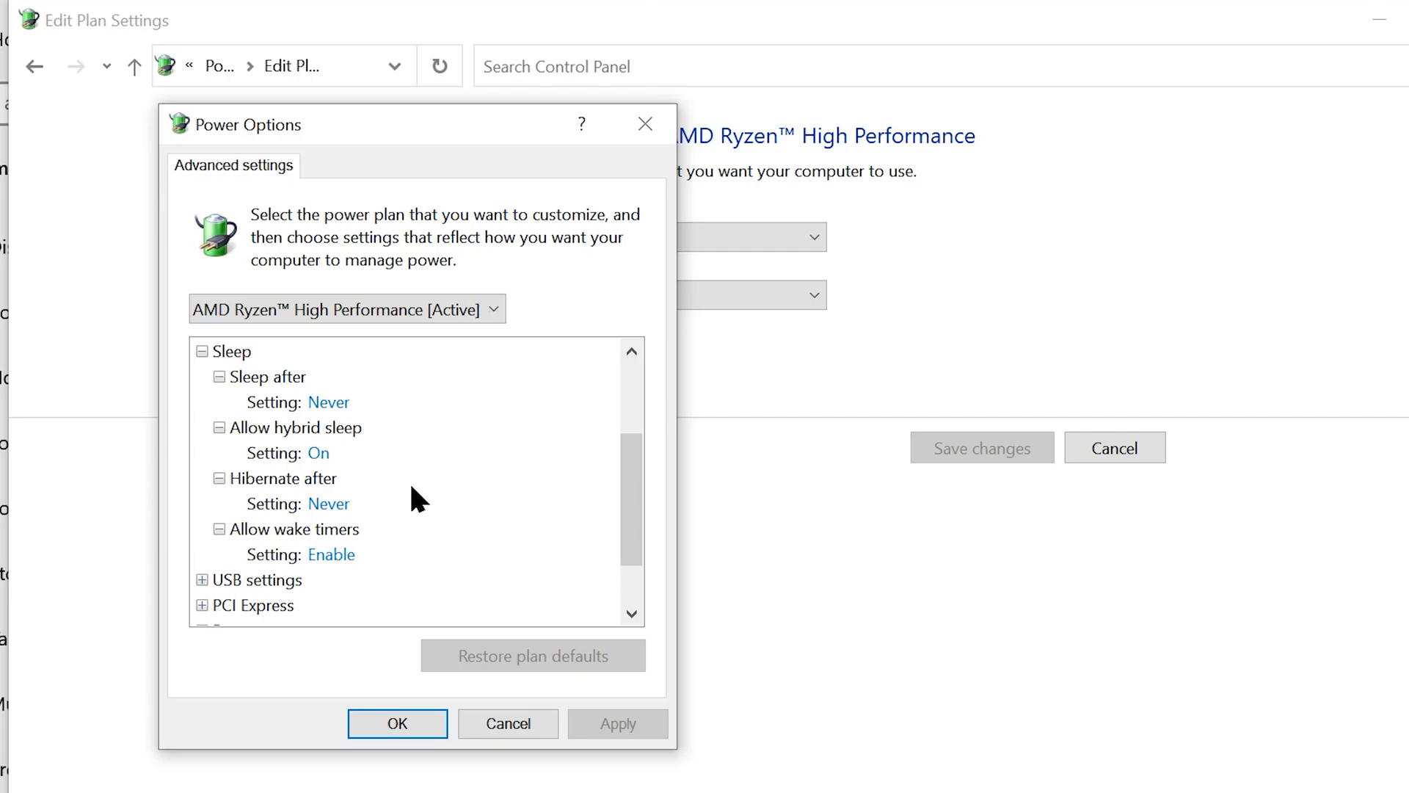
scroll(412, 488, down, 1)
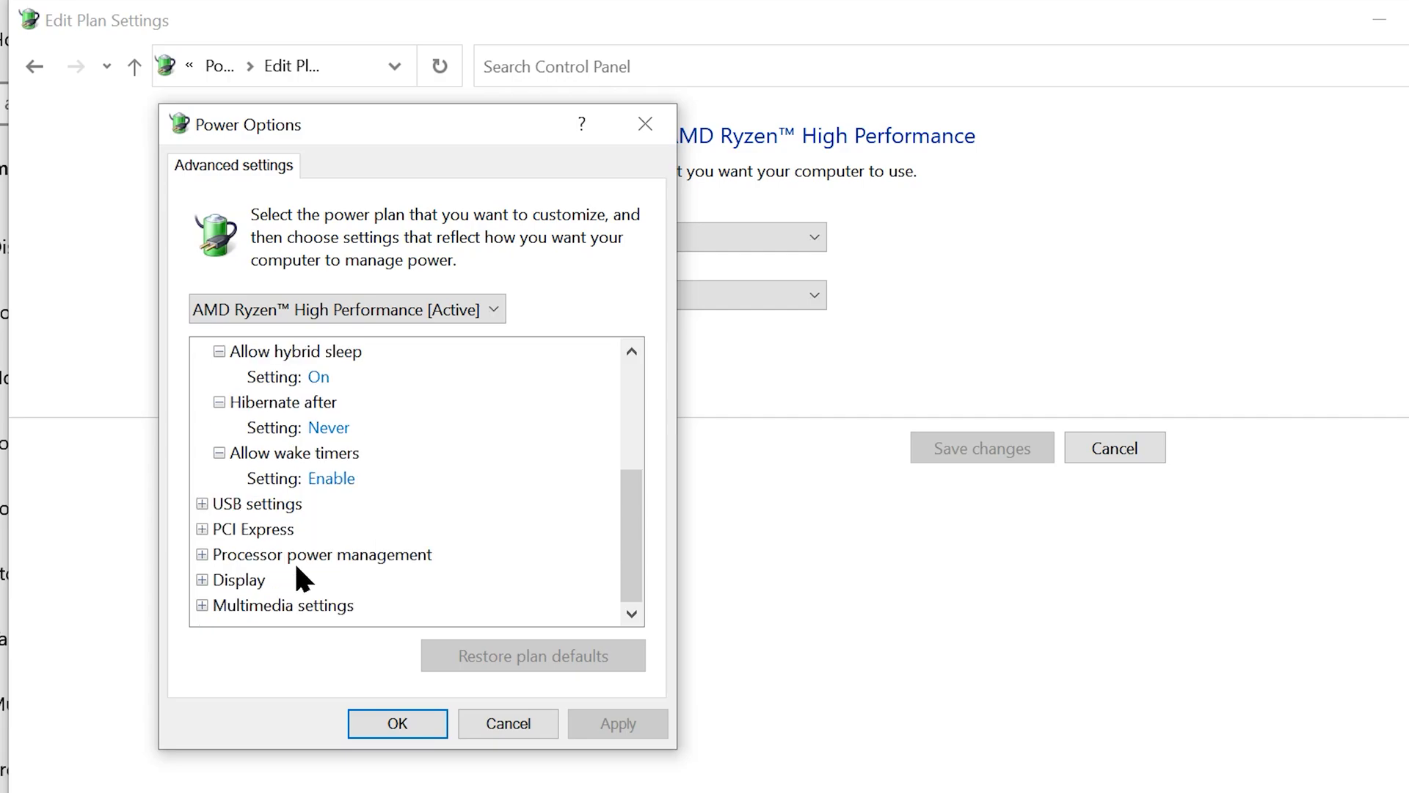
- Set PCI Express Link State Power Management to Off
click(201, 529)
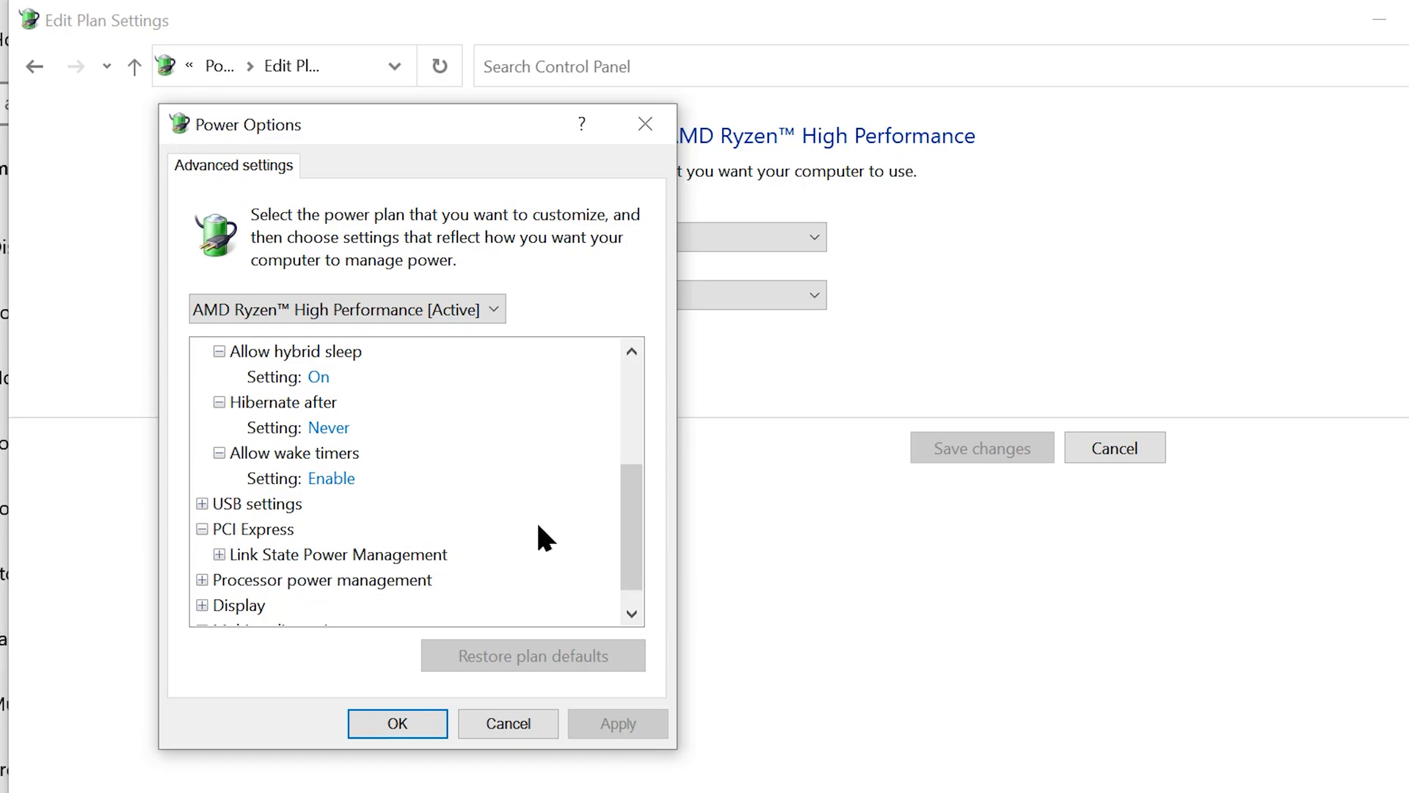
click(219, 555)
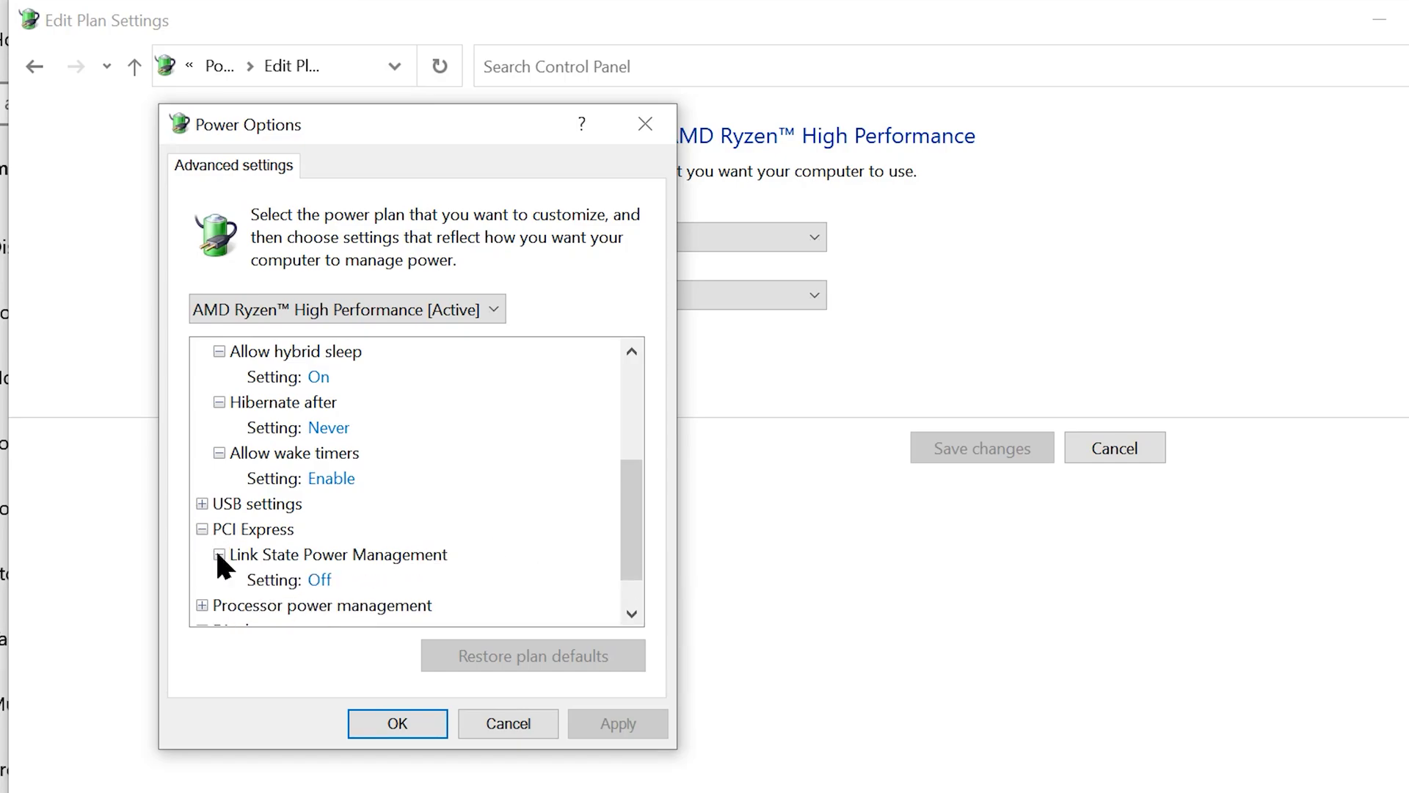
click(337, 579)
click(328, 580)
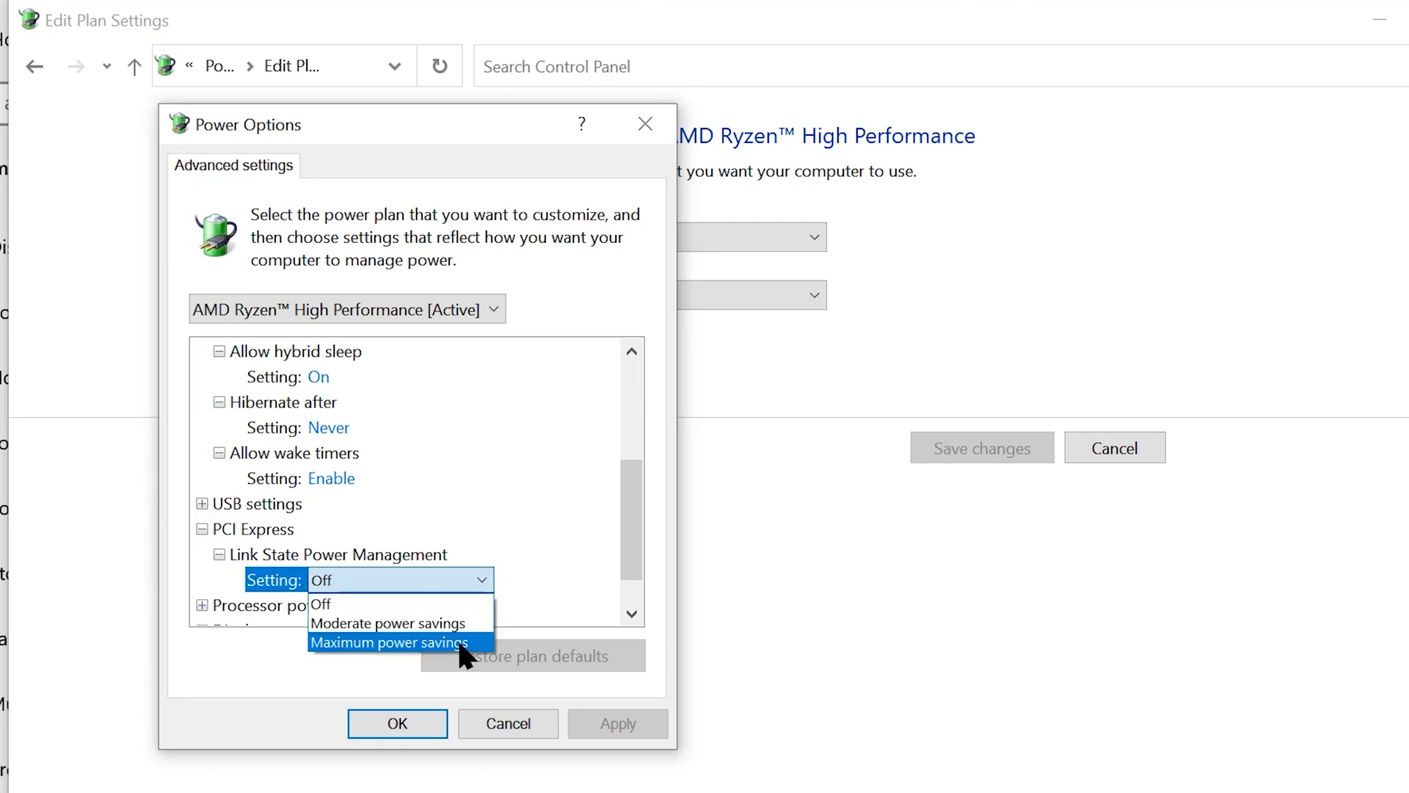
click(459, 604)
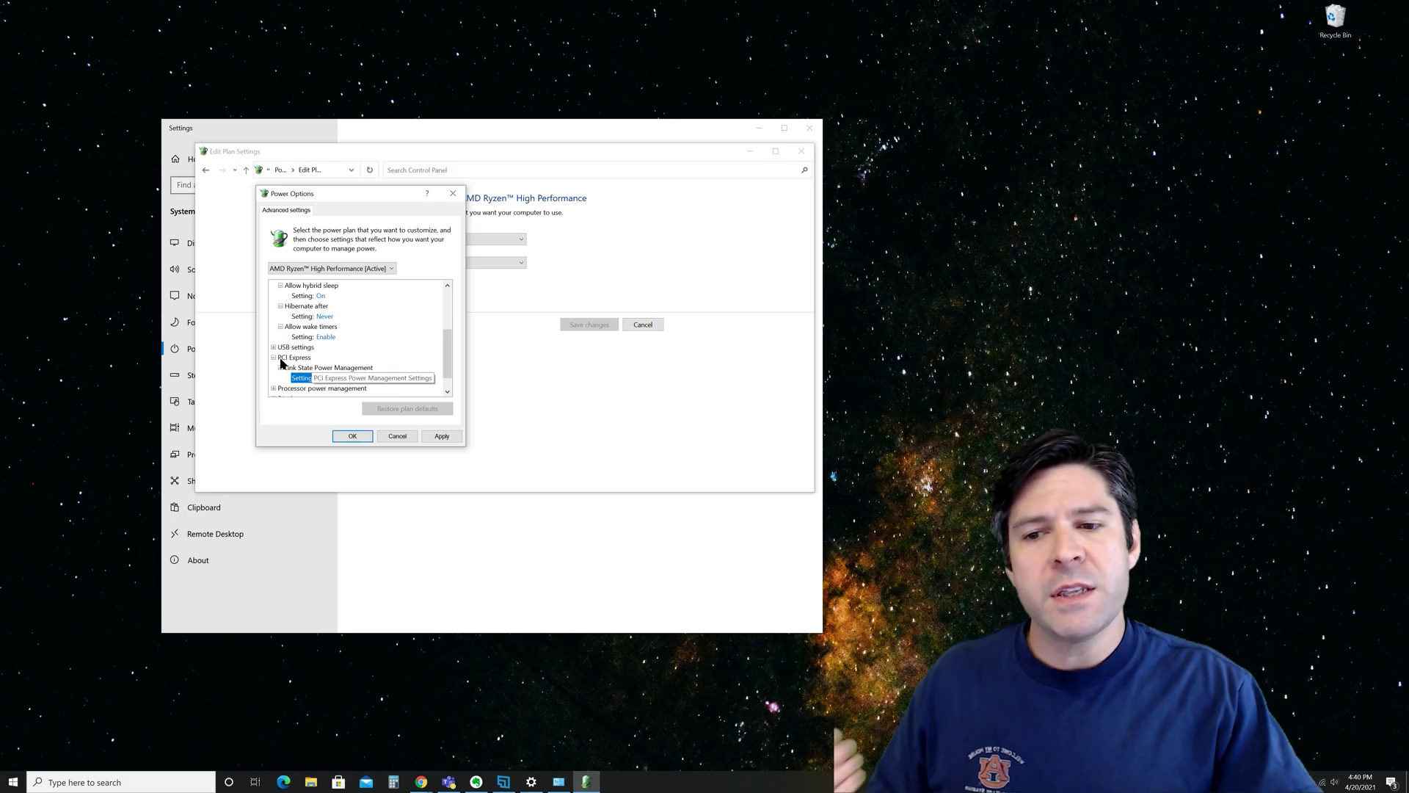
click(202, 529)
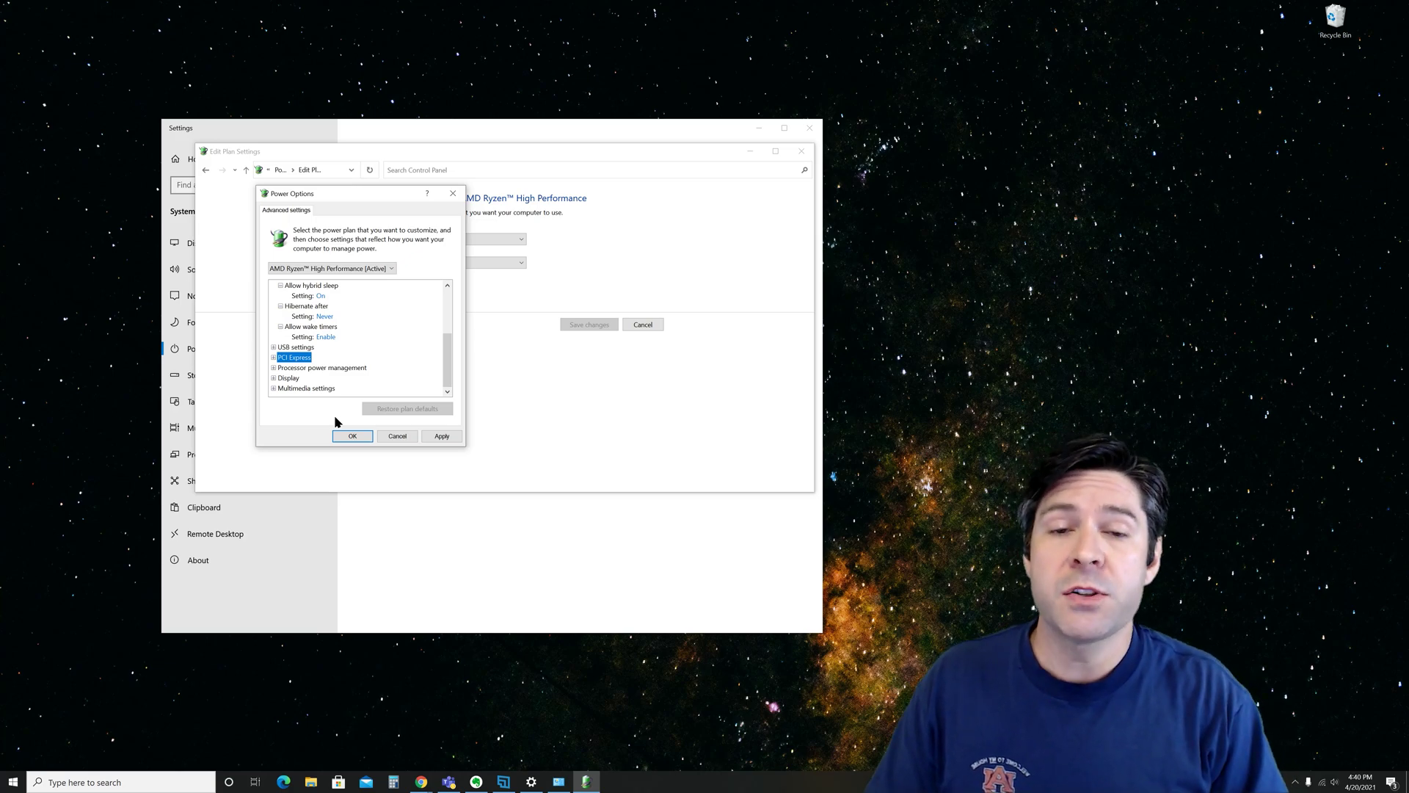
- Confirm Turn off display after is Never and apply the advanced plan changes with OK
double_click(289, 377)
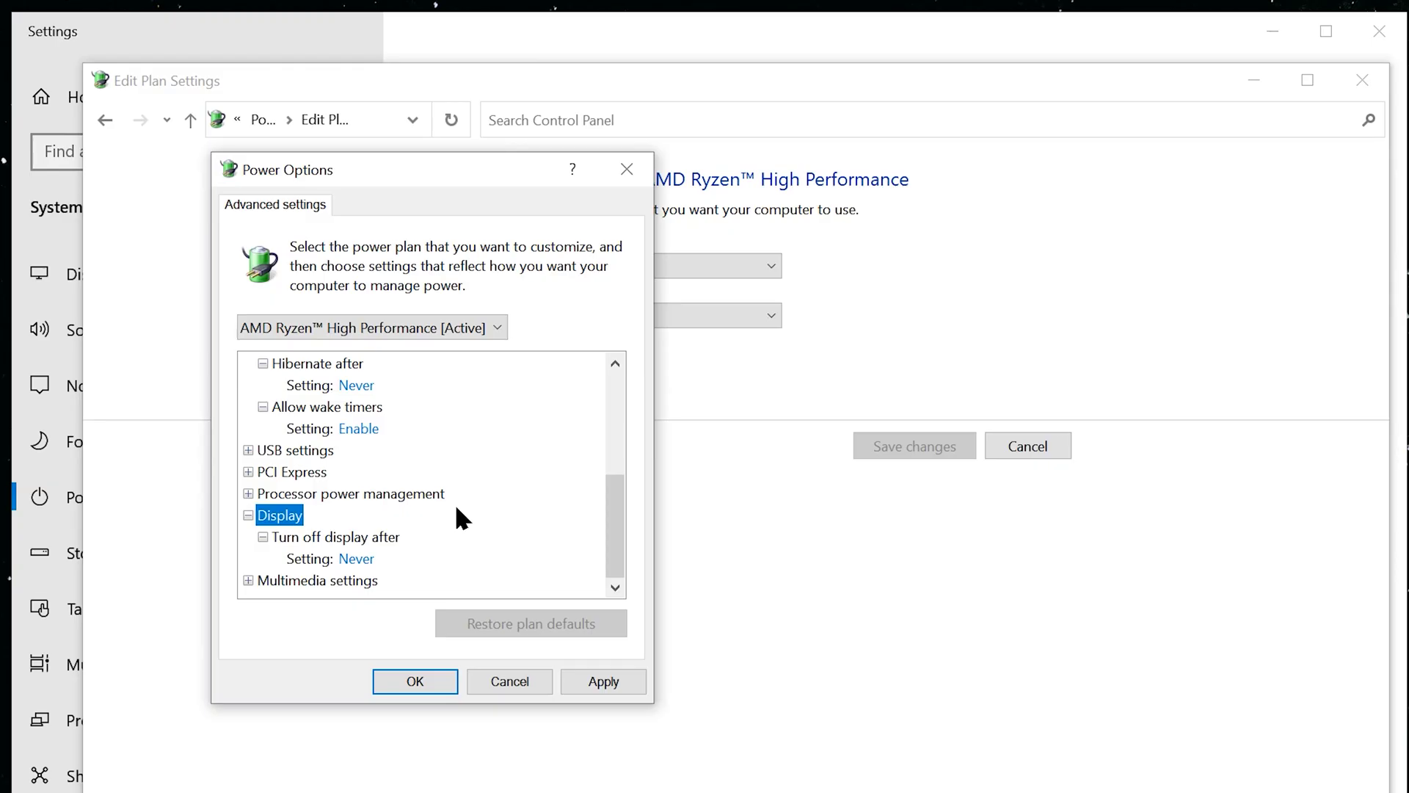
click(352, 536)
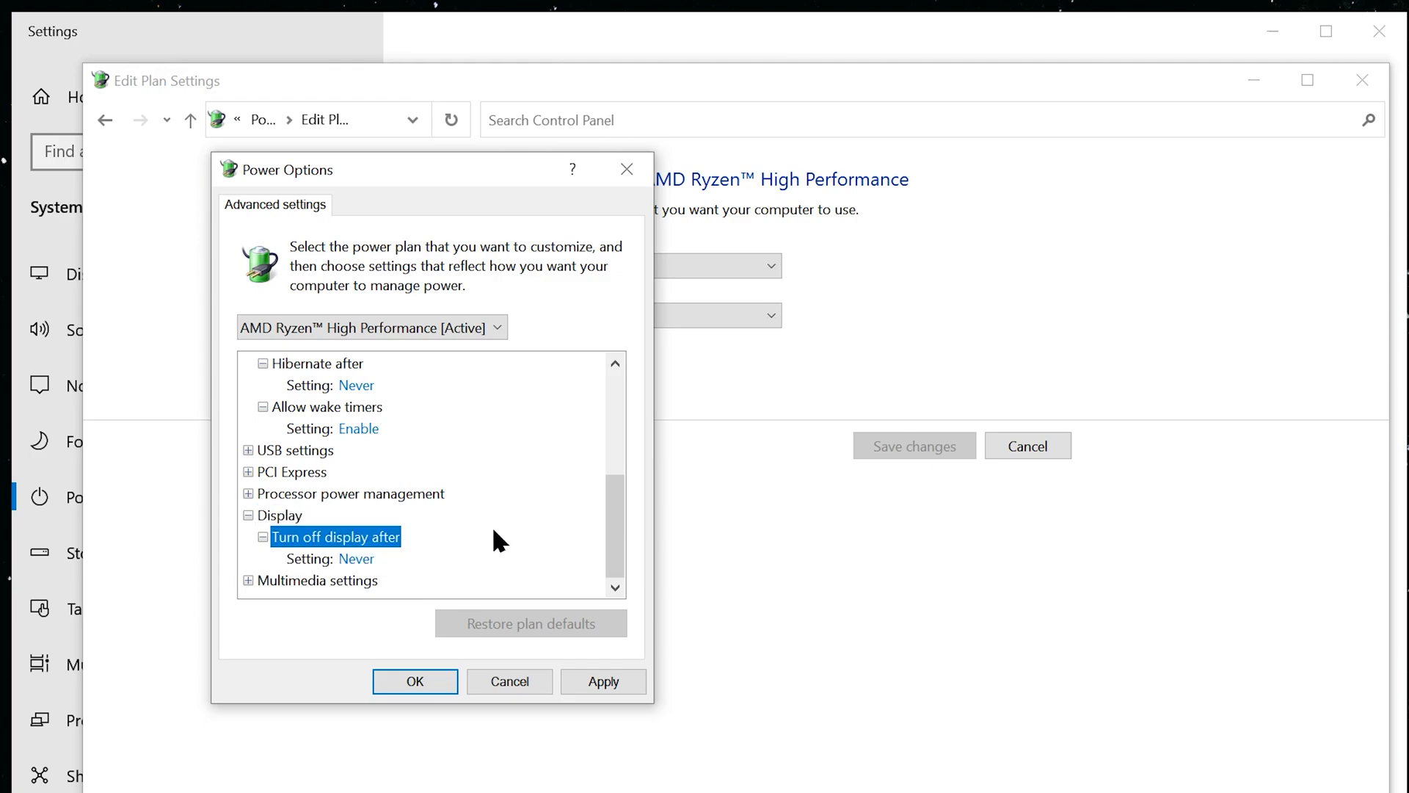
click(352, 560)
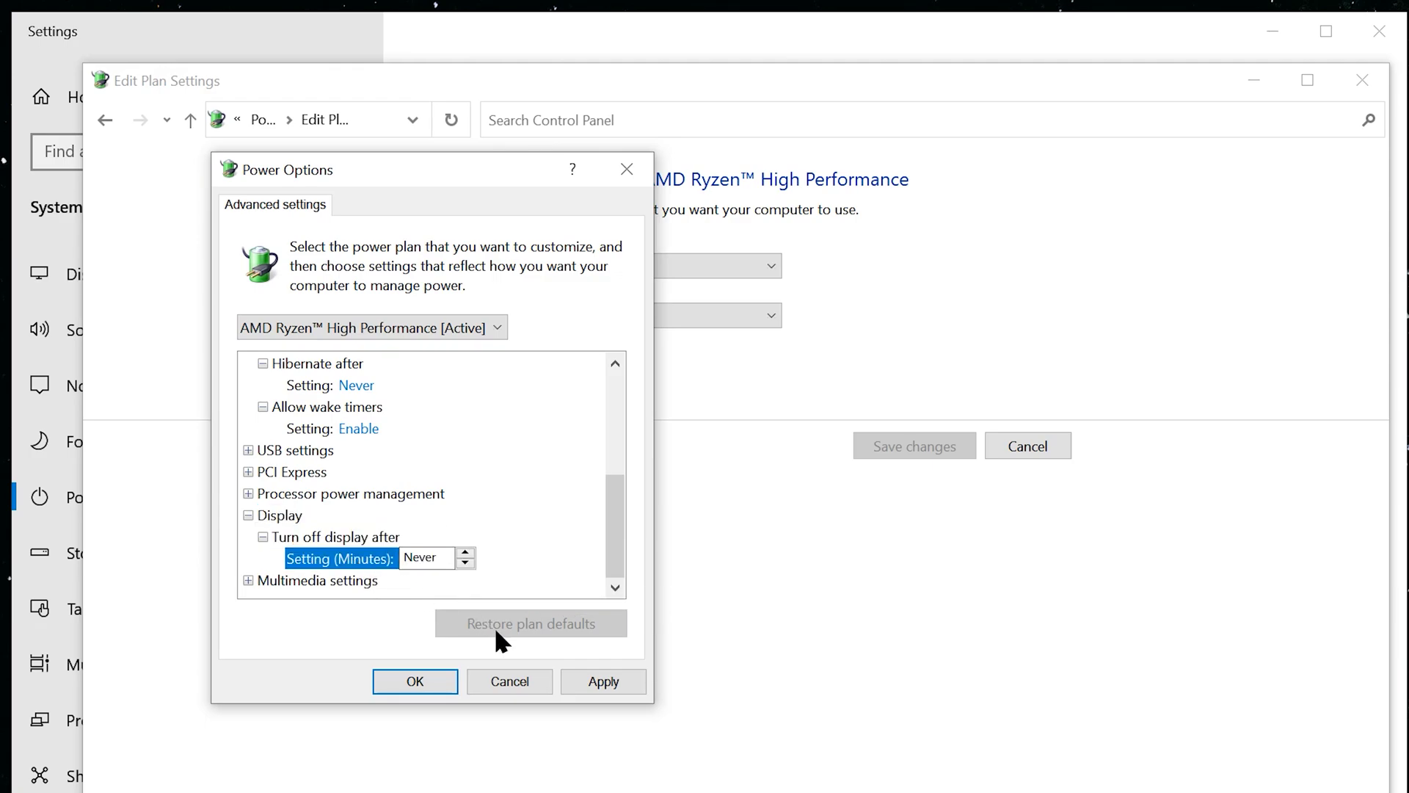
click(403, 683)
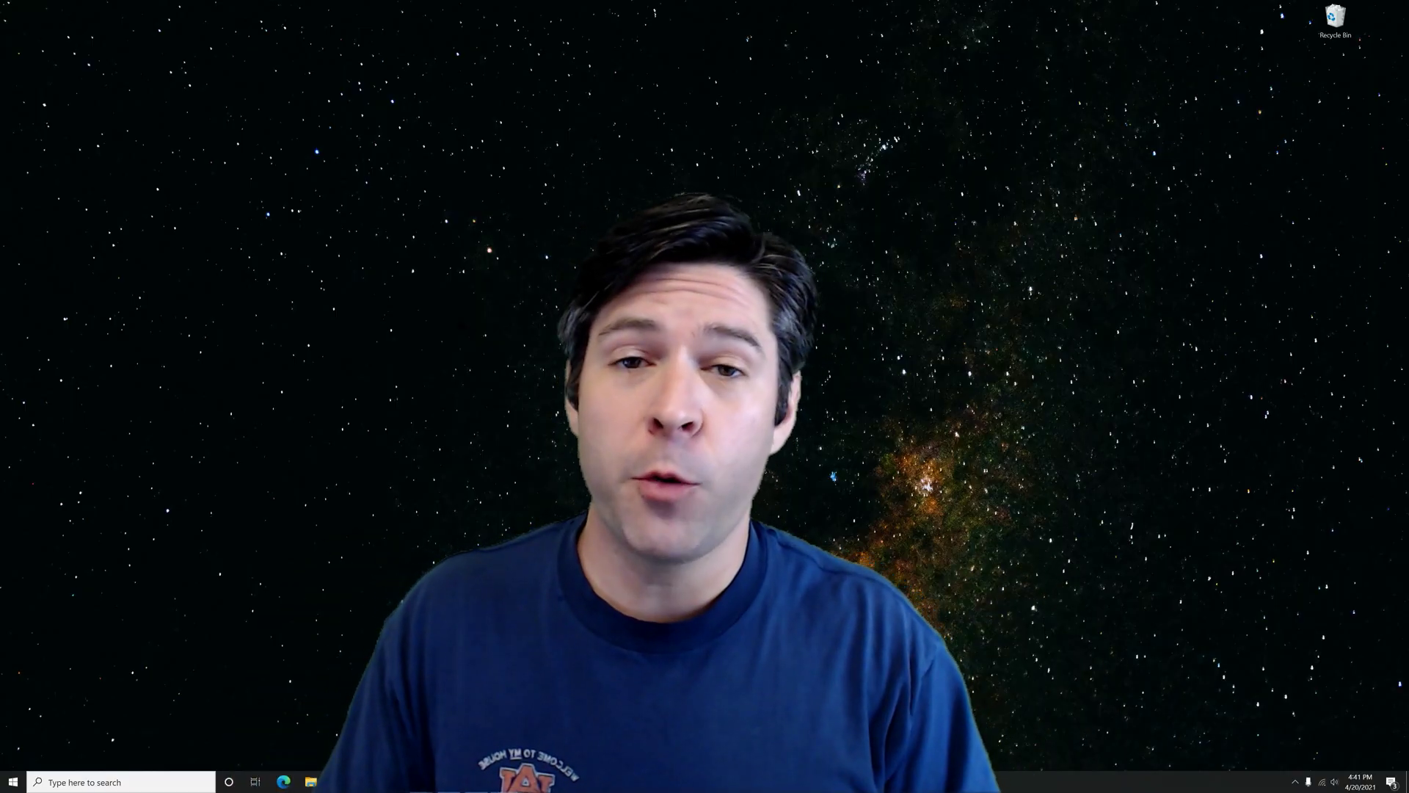